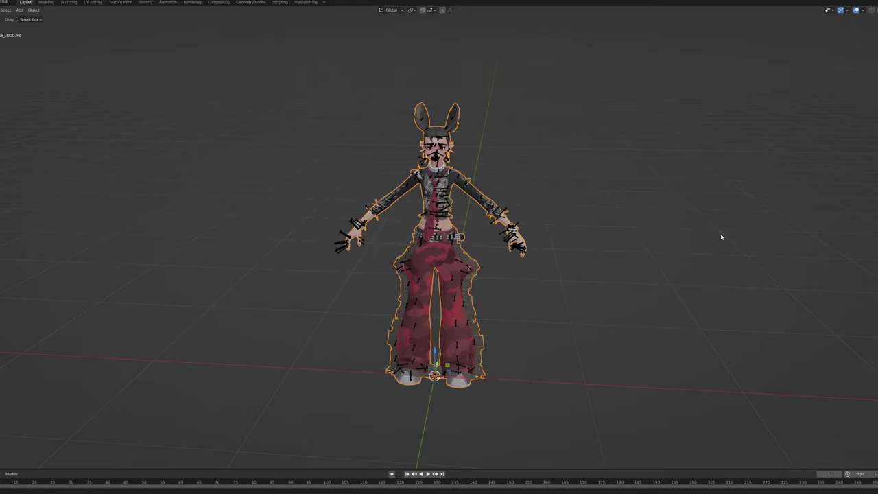
Orbit the character, switch to the Shading workspace, and check the viewport overlay options.
mouse_move(721, 237)
middle_mouse_down()
mouse_move(639, 242)
mouse_move(320, 232)
middle_mouse_up()
scroll(320, 232, "up", 3)
left_click(146, 3)
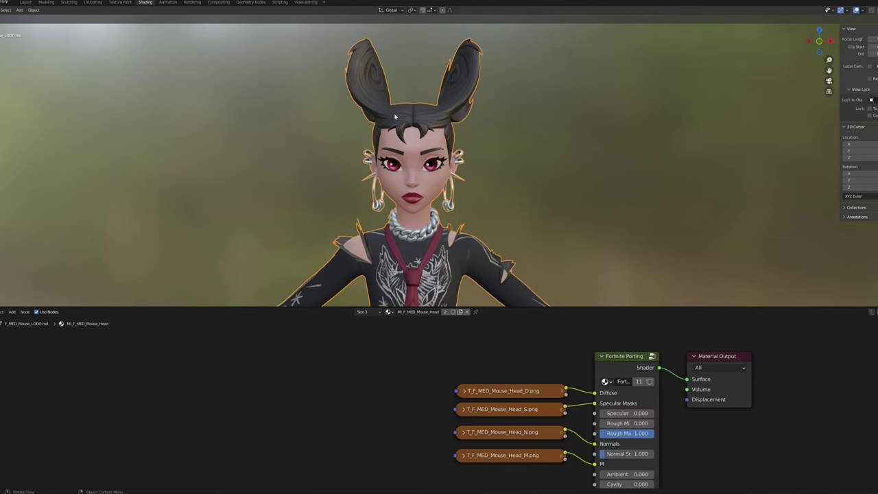
left_click(785, 12)
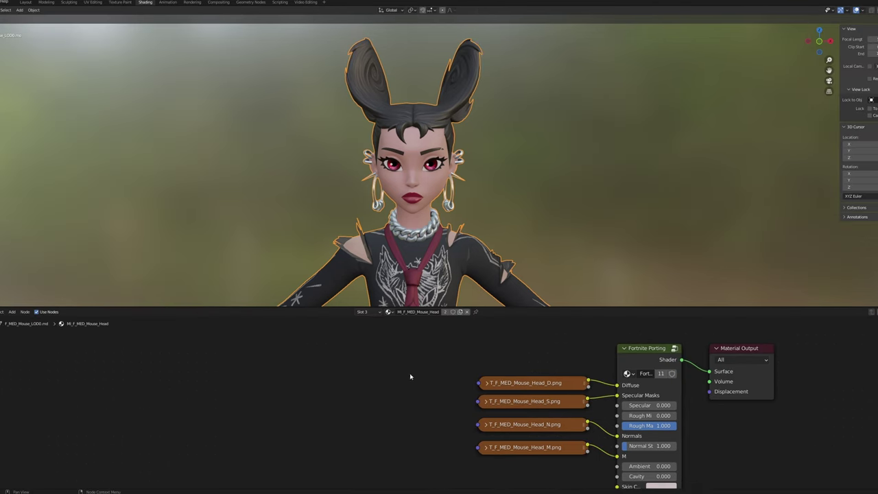
Add a Mix node and a ColorRamp node to the head material.
middle_click_drag(389, 388, 364, 372)
key("shift+a")
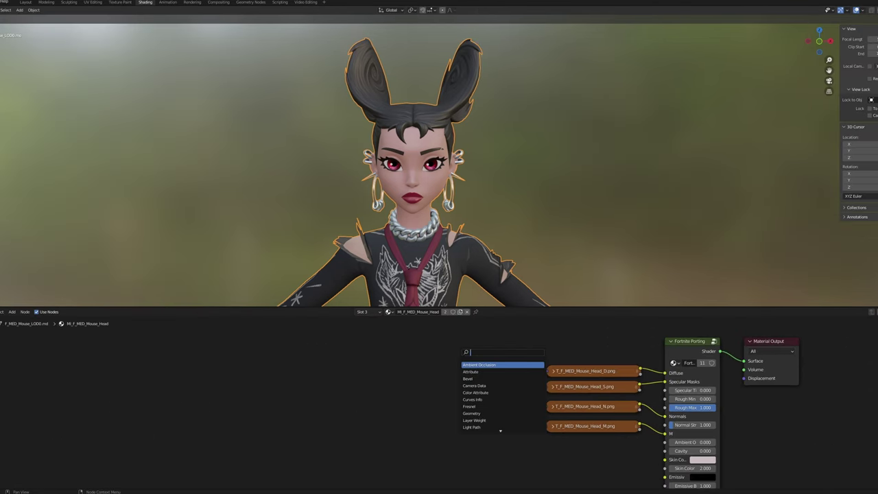
type("mix")
key("Return")
left_click(474, 384)
key("shift+a")
type("color ramp")
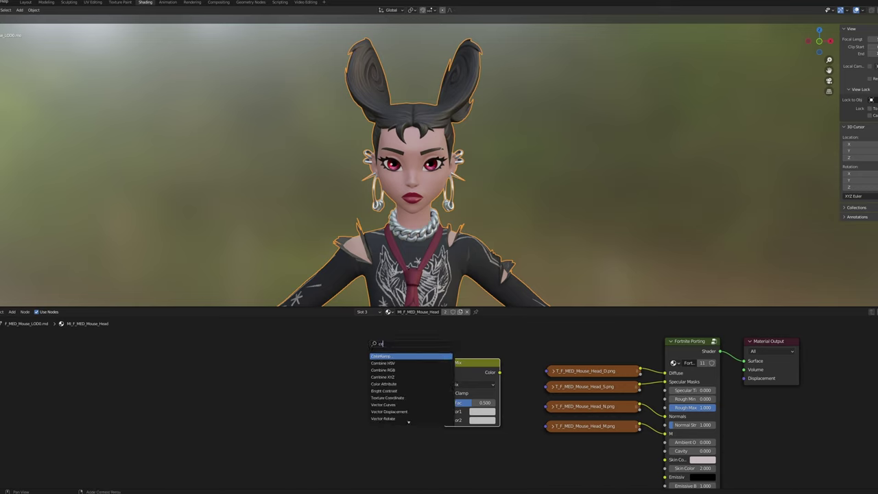
key("Return")
left_click(481, 356)
Add a Gradient Texture node.
key("shift+a")
type("g")
left_click(406, 410)
left_click(487, 353)
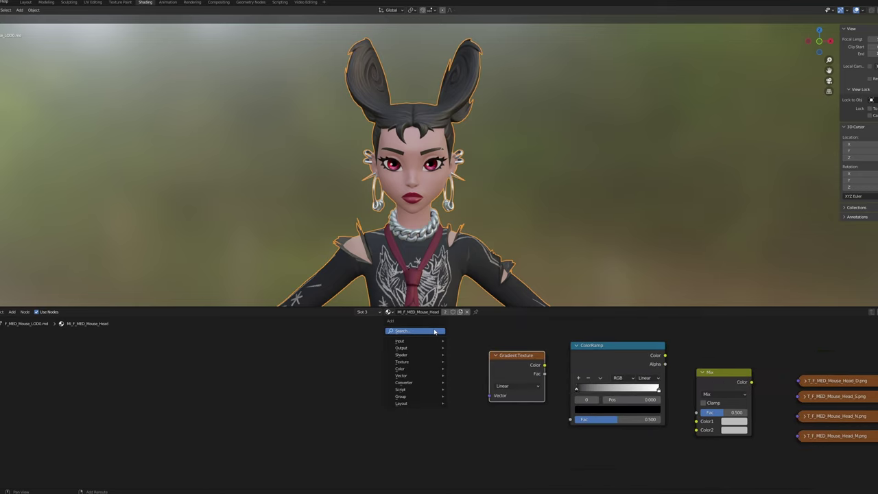
Add a Mapping node and duplicate it into three Mapping nodes.
key("shift+a")
type("map")
key("Return")
left_click(402, 323)
key("shift+d")
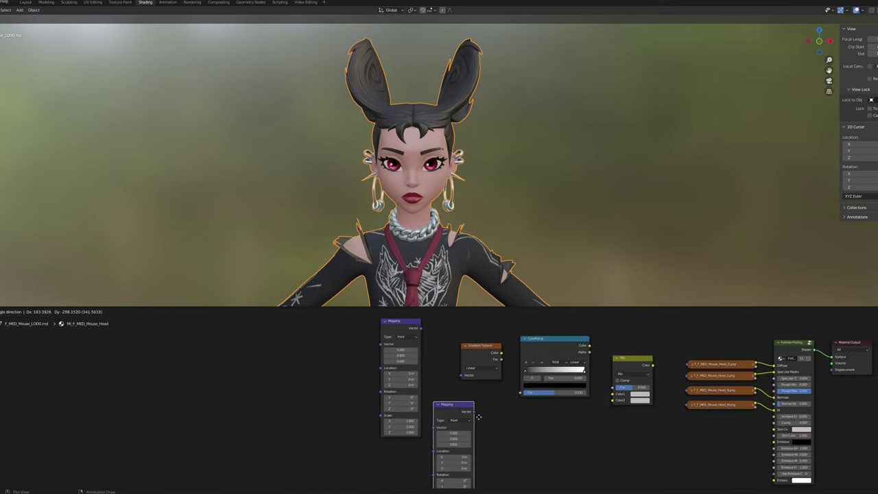
left_click(462, 420)
middle_click_drag(436, 396, 458, 399)
key("shift+d")
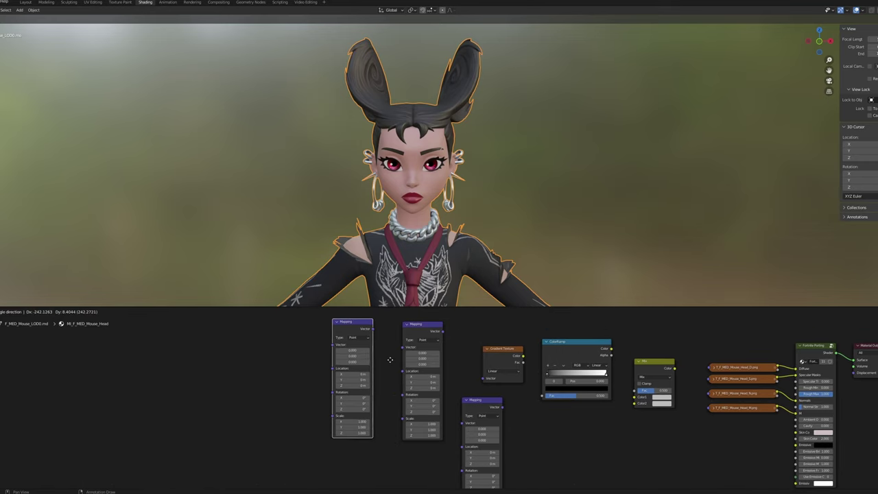
left_click(350, 330)
middle_click_drag(288, 374, 412, 374)
Add a Vector Math node.
key("shift+a")
type("math")
key("Return")
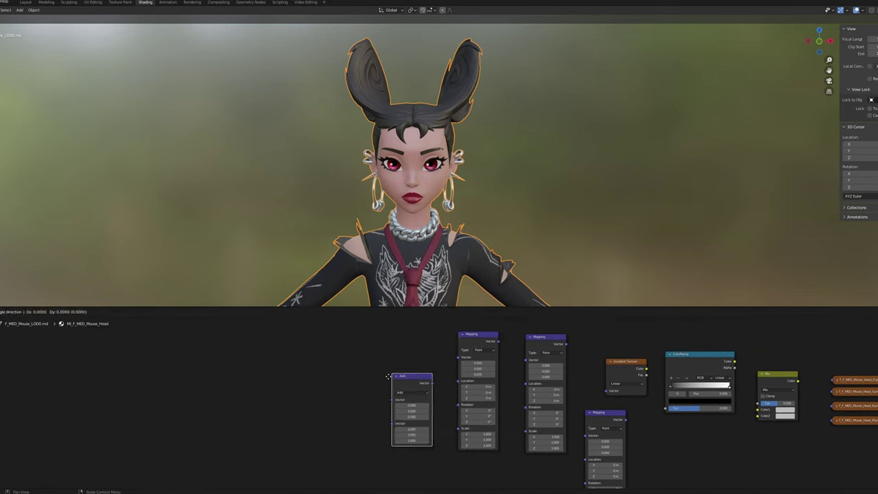
key("Escape")
key("shift+a")
type("v")
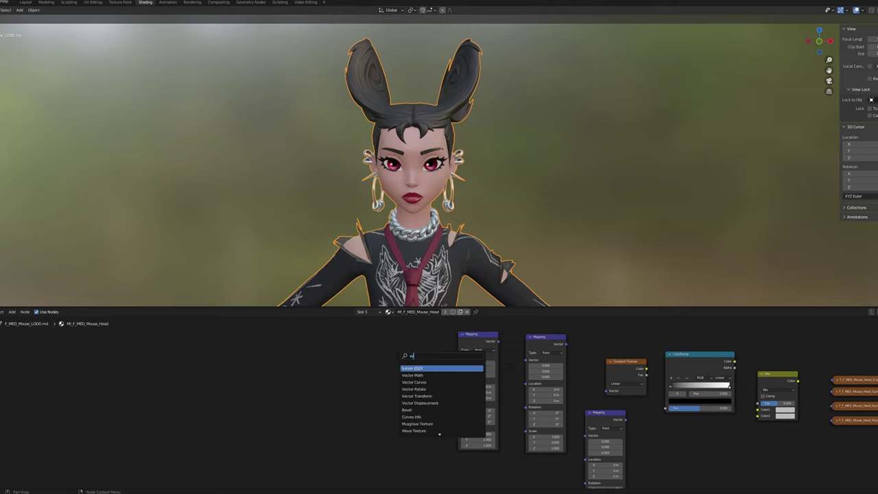
type("ector m")
key("Return")
left_click(412, 370)
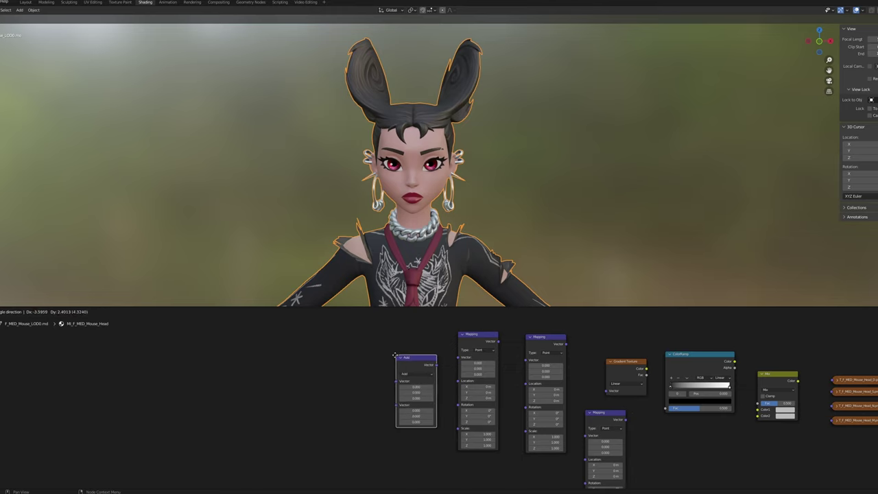
scroll(338, 333, "up", 1)
Add a Math node and a Value node.
key("shift+a")
type("math")
key("Return")
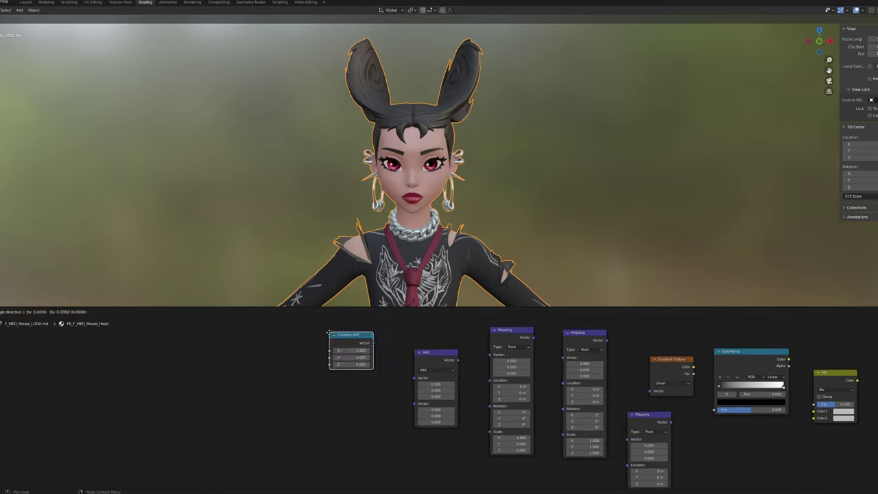
left_click(349, 350)
key("shift+a")
type("v")
key("Return")
key("shift+a")
key("Return")
left_click(350, 370)
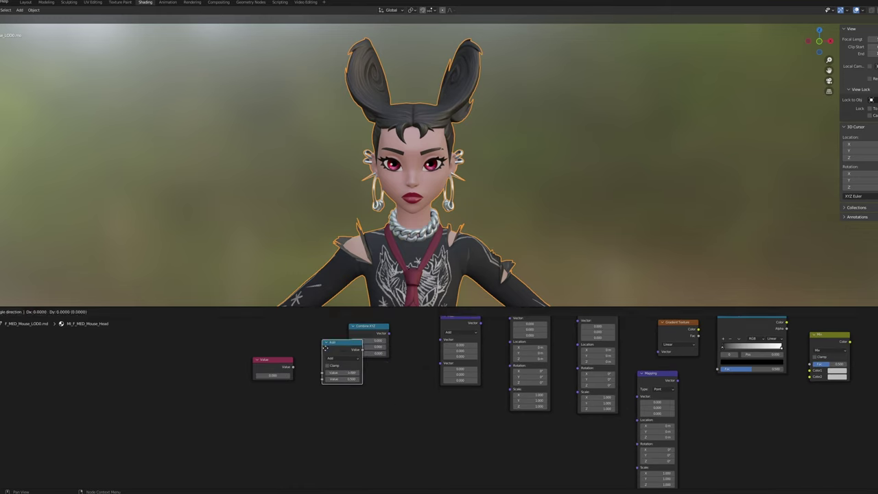
Add a UV Map node, duplicate the Value and Math nodes, and frame all nodes.
key("shift+a")
key("Return")
left_click(396, 401)
scroll(396, 401, "down", 1)
left_click(256, 355)
key("shift+d")
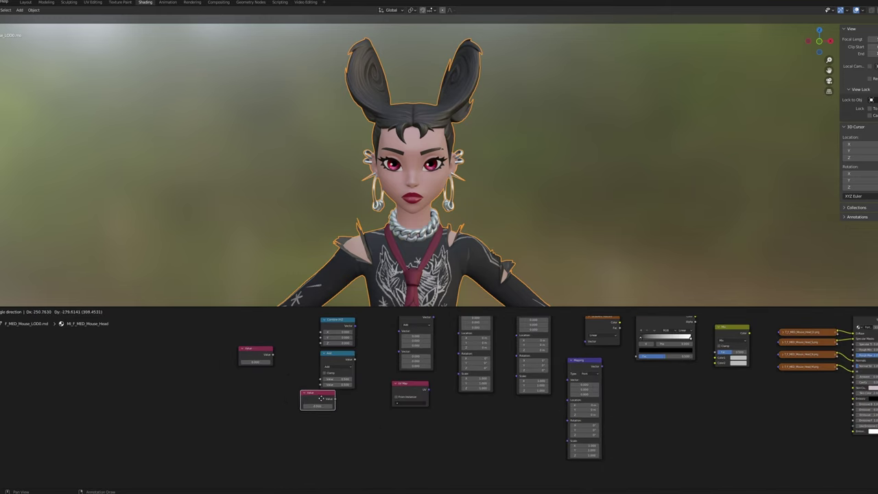
left_click(345, 426)
middle_click_drag(344, 426, 296, 414)
left_click(356, 428)
key("shift+d")
left_click(407, 427)
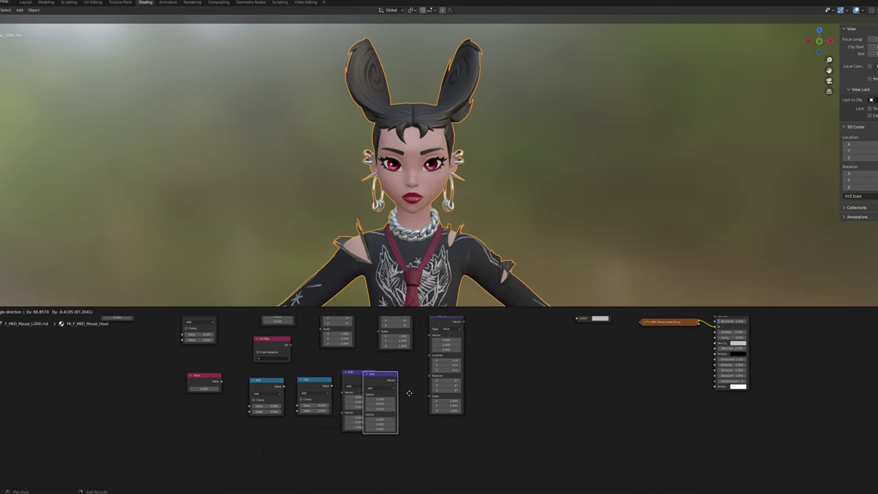
left_click(428, 391)
key("Home")
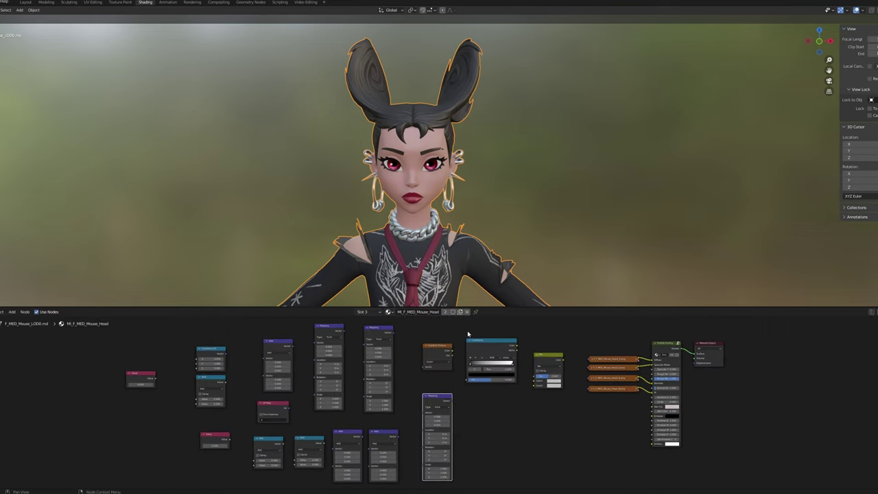
Link Gradient Texture Color into ColorRamp Fac and ColorRamp Color into Mix Fac.
scroll(411, 384, "up", 3)
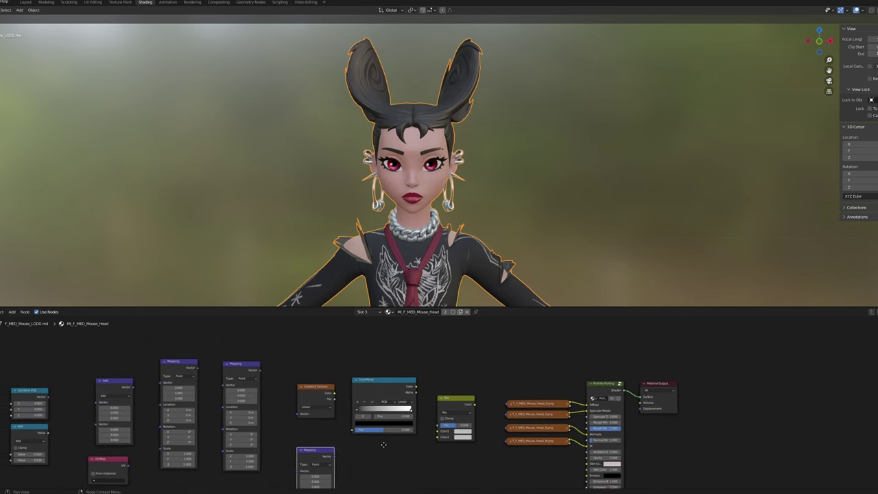
middle_click_drag(364, 395, 396, 427)
scroll(401, 398, "up", 2)
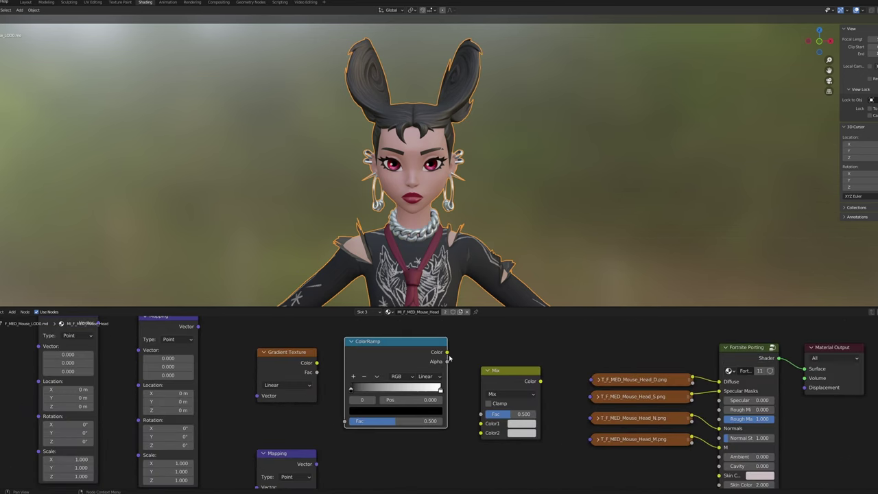
left_click_drag(447, 352, 481, 414)
middle_click_drag(481, 419, 547, 429)
Link the UV Map output into the first Mapping node's Vector.
left_click_drag(382, 373, 412, 431)
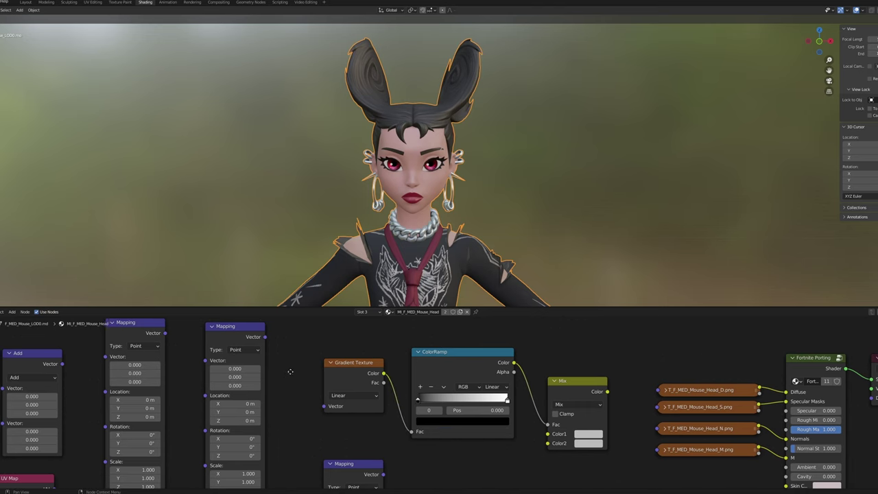
middle_click_drag(343, 412, 408, 416)
middle_click_drag(253, 363, 370, 369)
scroll(334, 371, "down", 1)
left_click_drag(300, 456, 341, 360)
Set the Vector Math operation to Divide and feed Combine XYZ into it.
scroll(337, 362, "up", 1)
left_click(374, 366)
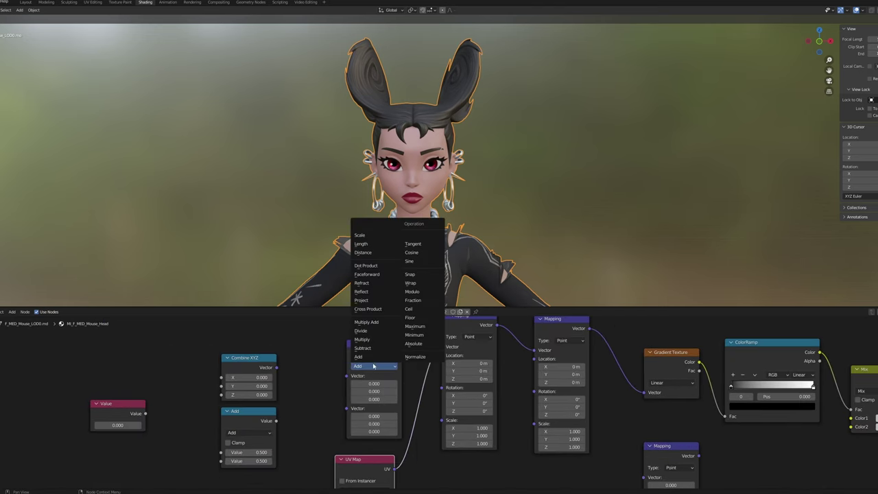
left_click(361, 331)
middle_click_drag(276, 367, 385, 359)
left_click_drag(385, 358, 456, 368)
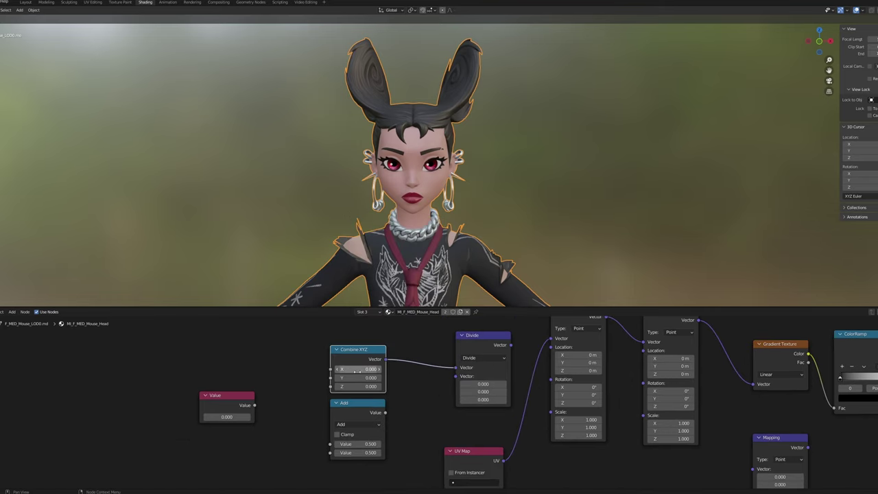
Set Combine XYZ to X -13.32 and Y -6.630.
left_click(357, 369)
key("Tab")
type("-6.6")
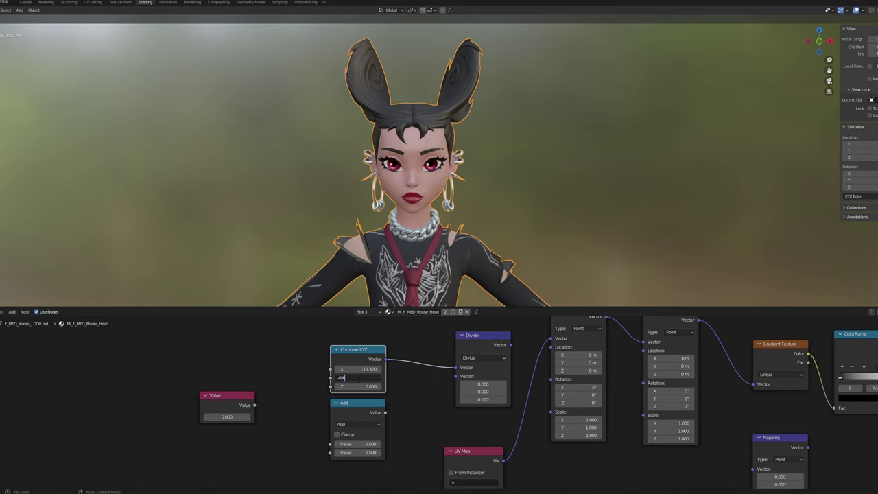
type("3")
Make the Add math node Multiply by -1 and feed the Value node into it.
left_click(366, 400)
left_click(371, 336)
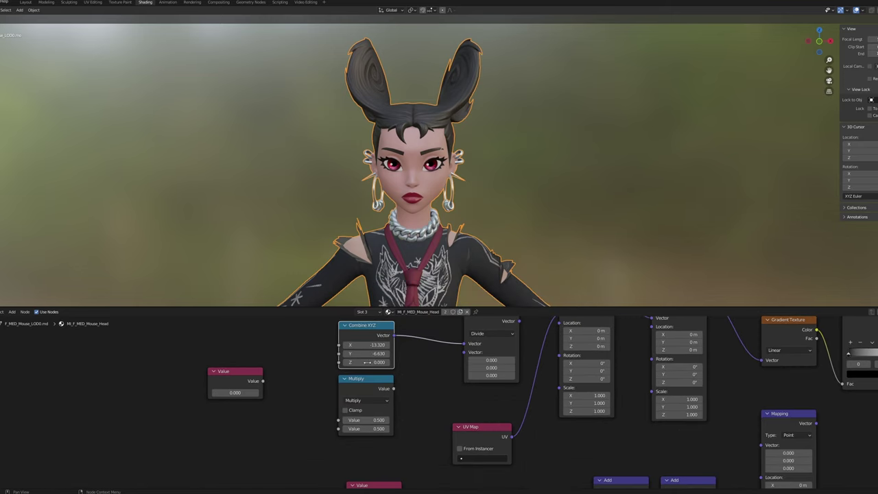
left_click(365, 428)
type("-1.000")
key("Return")
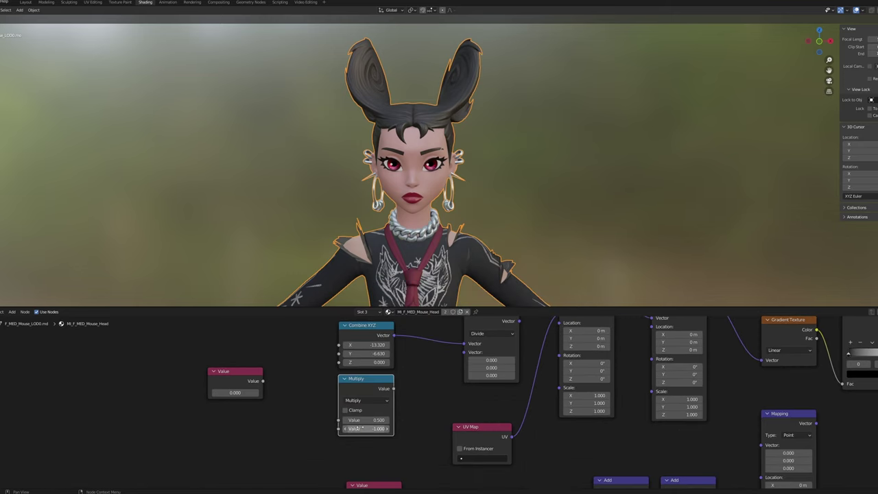
scroll(583, 325, "down", 1)
scroll(320, 396, "up", 2)
left_click_drag(284, 363, 358, 404)
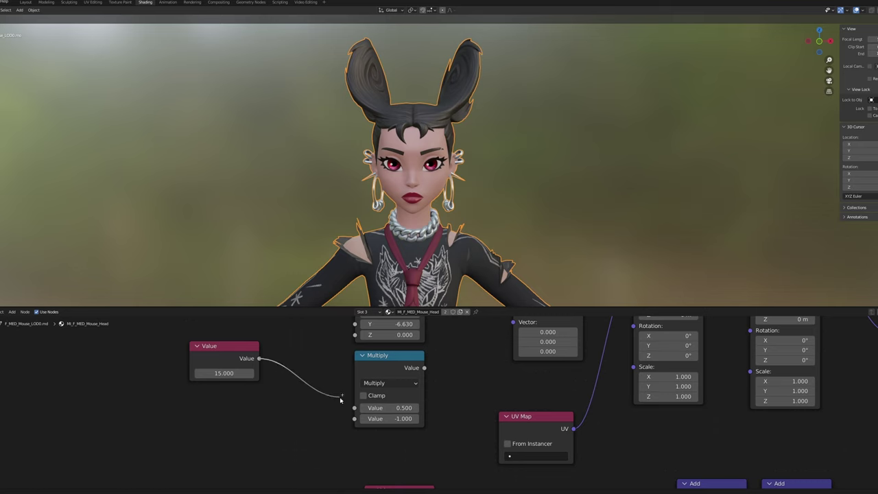
Link Value to Mapping Scale, Multiply into Divide, and Divide into Mapping Location.
scroll(320, 396, "down", 2)
mouse_move(276, 405)
left_mouse_down()
mouse_move(454, 386)
mouse_move(550, 412)
left_mouse_up()
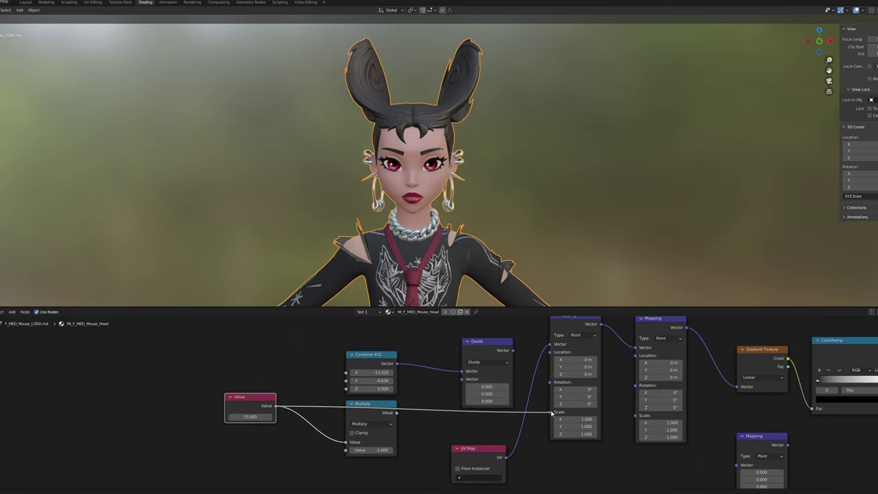
middle_click_drag(397, 414, 334, 427)
left_click_drag(410, 396, 410, 393)
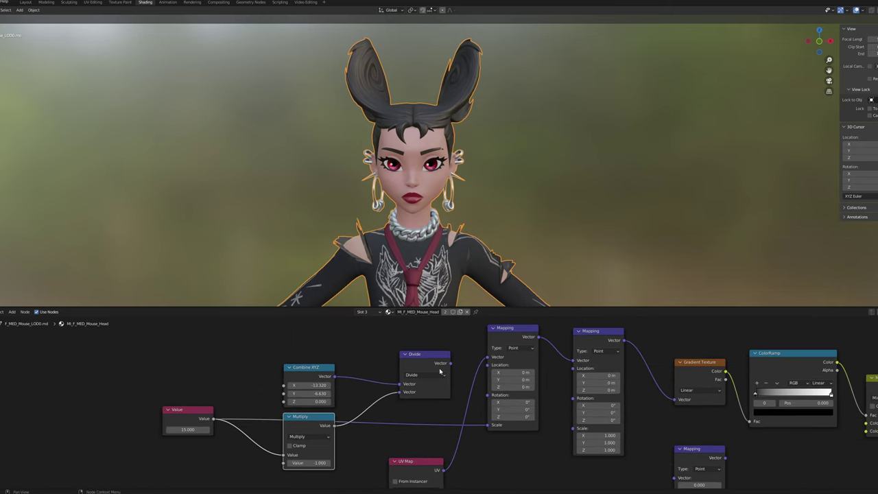
left_click_drag(491, 369, 489, 365)
Link UV Map into the Mix colour and the first Mapping into the lower Mapping's Vector.
middle_click_drag(448, 464, 204, 443)
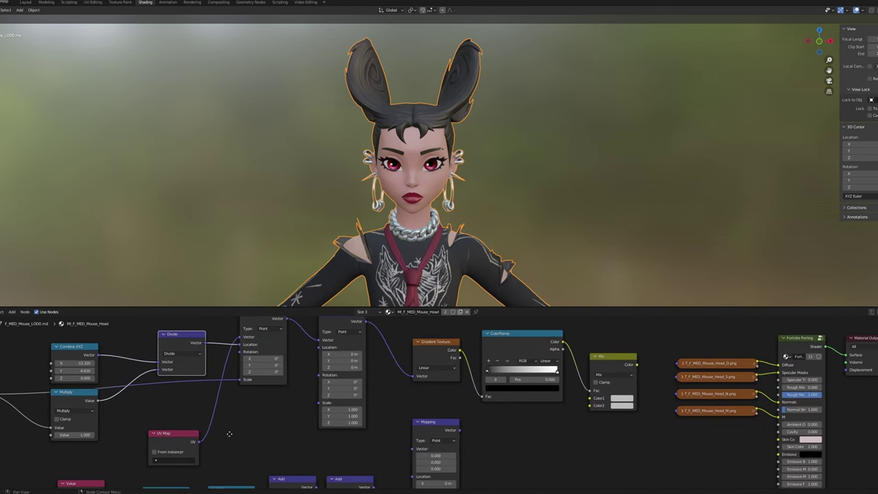
left_click_drag(197, 443, 593, 437)
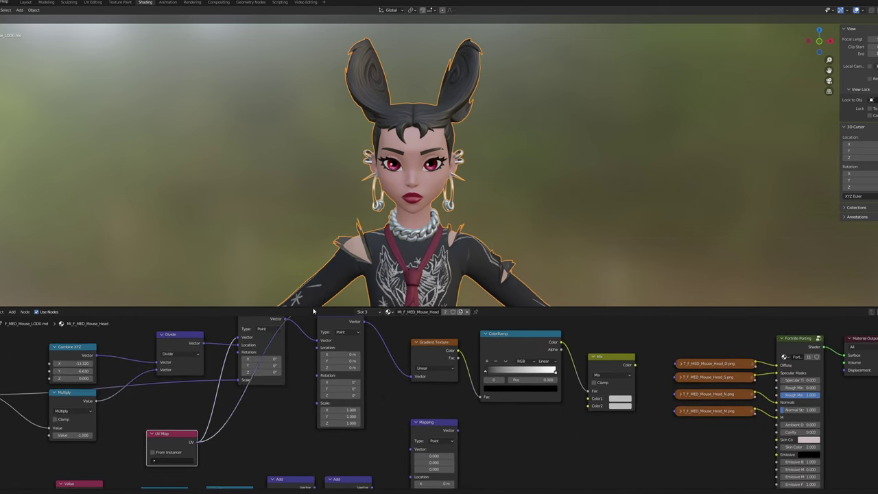
scroll(592, 437, "down", 1)
mouse_move(346, 335)
left_mouse_down()
mouse_move(459, 424)
mouse_move(464, 455)
left_mouse_up()
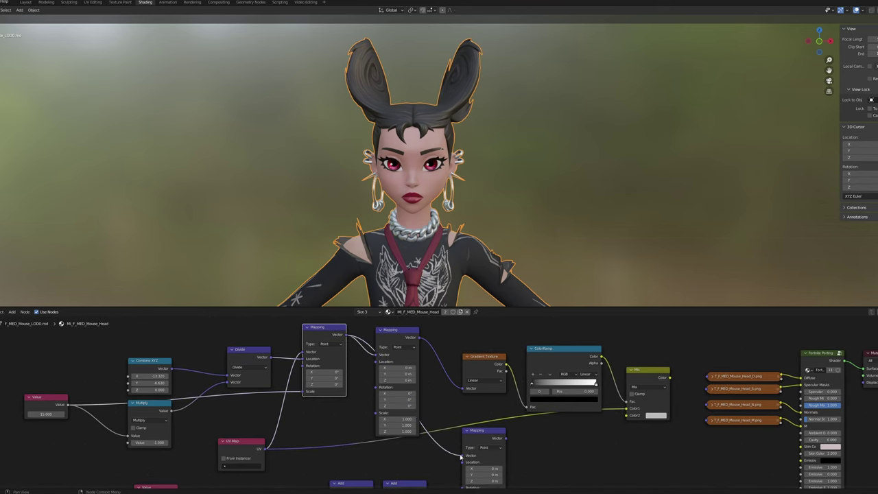
Set the second Mapping node's X scale to 2.
scroll(422, 403, "up", 2)
left_click(384, 426)
type("2")
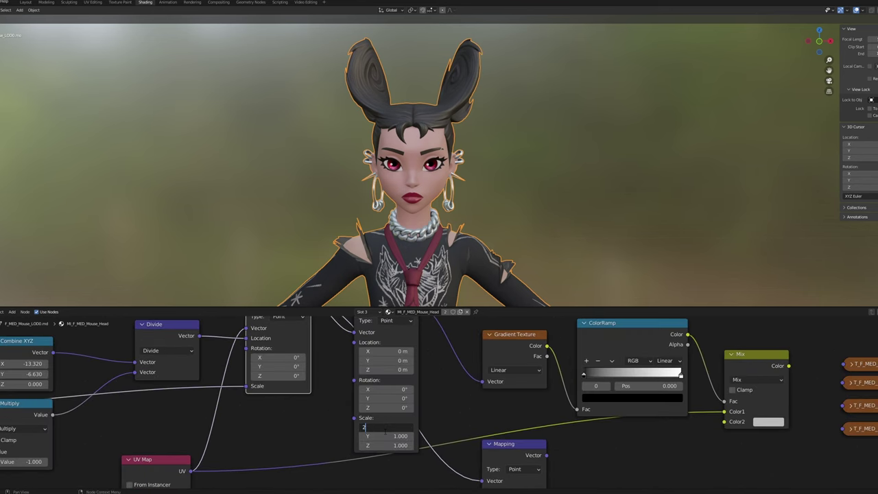
key("Return")
middle_click_drag(386, 431, 431, 417)
left_click(429, 403)
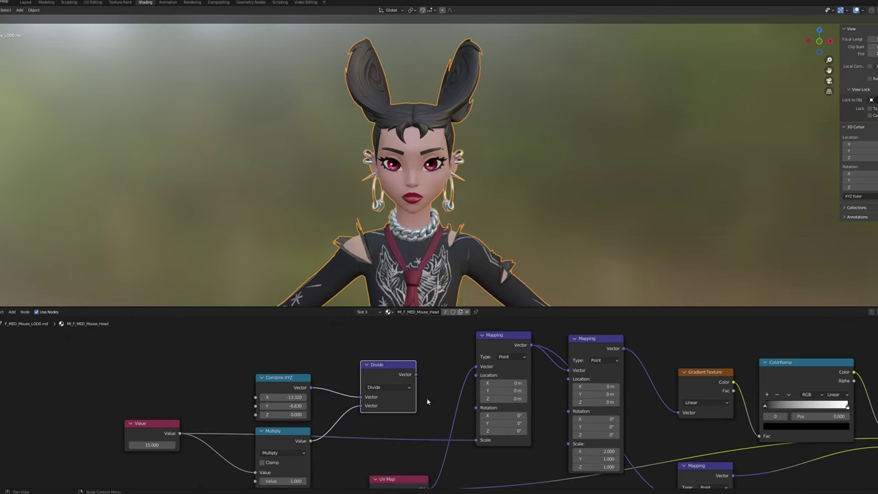
left_click(312, 388)
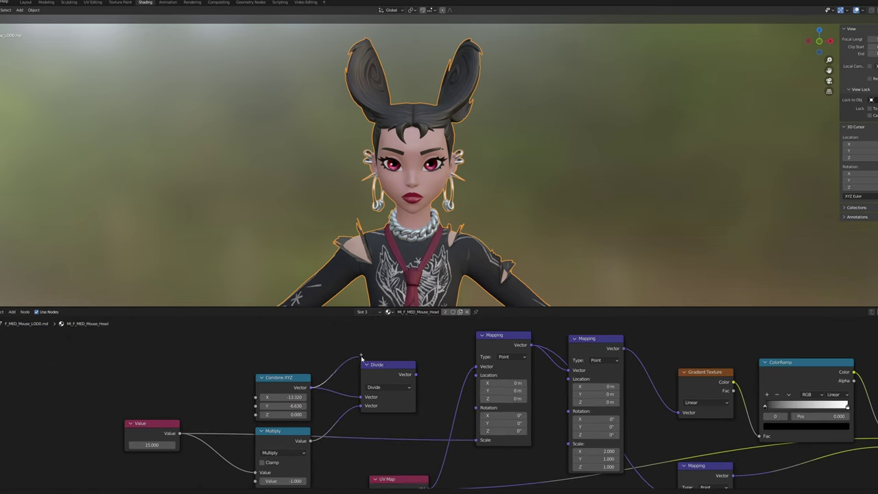
Connect the lower Value into the math nodes and set them to Minimum and Maximum.
scroll(357, 347, "down", 2)
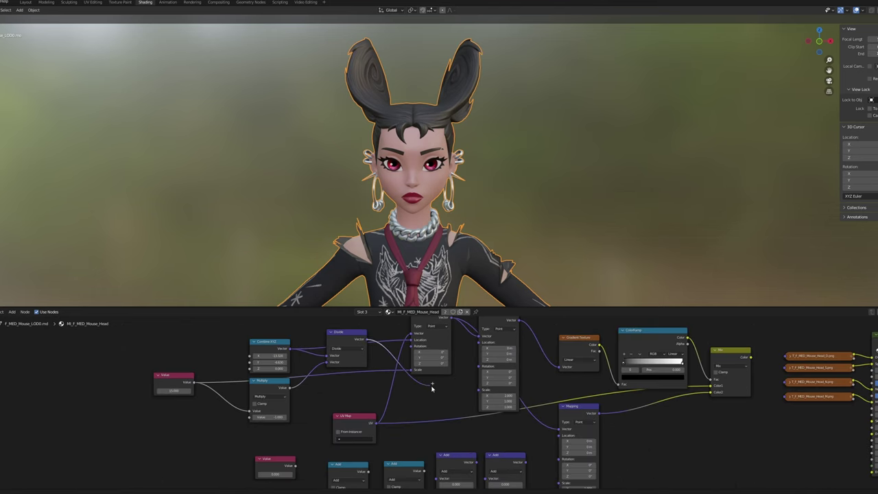
scroll(241, 416, "up", 2)
left_click_drag(281, 452, 281, 447)
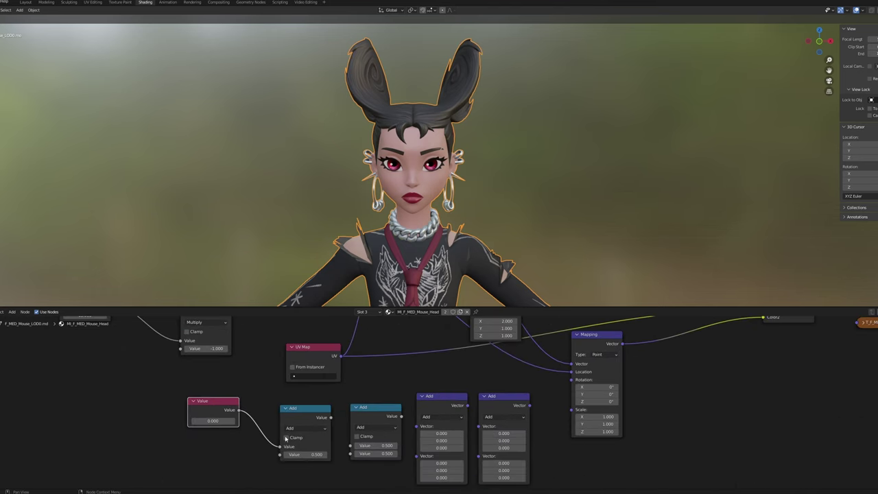
left_click(306, 428)
left_click(367, 349)
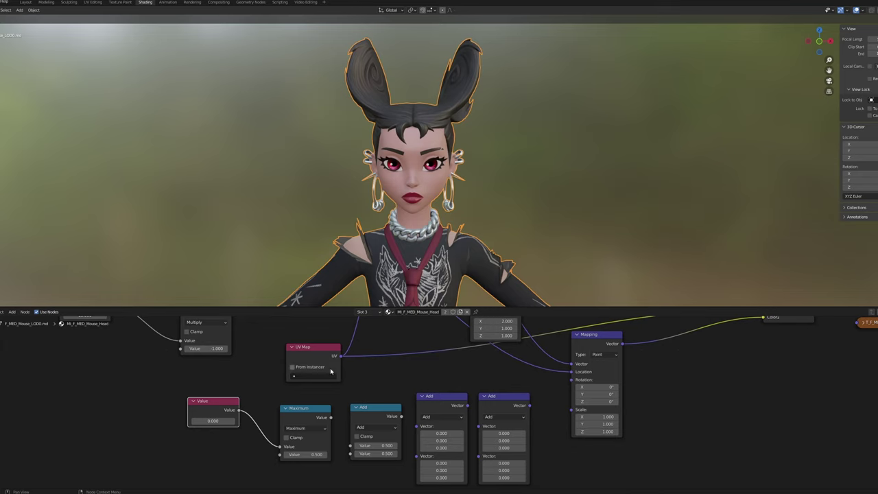
left_click(306, 429)
left_click(370, 334)
left_click(376, 428)
left_click(428, 345)
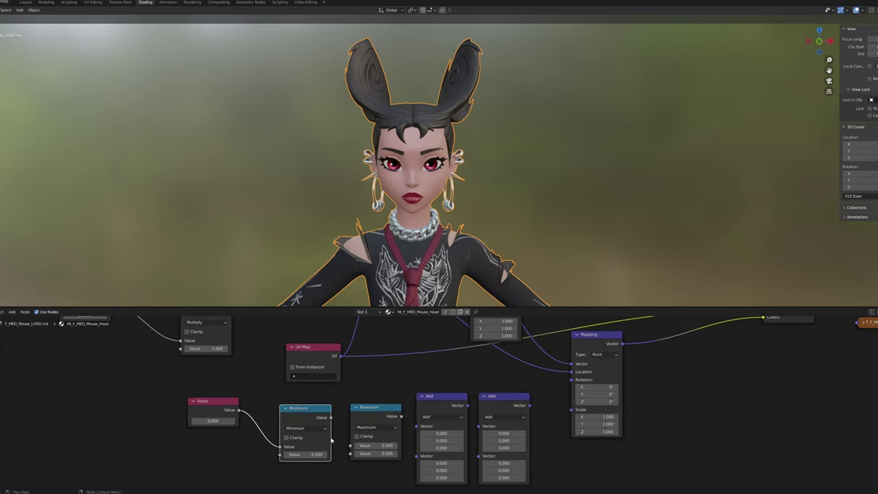
Chain Maximum through two vector Add nodes into the lower Mapping's Scale.
middle_click_drag(406, 427, 447, 396)
left_click_drag(442, 382, 458, 392)
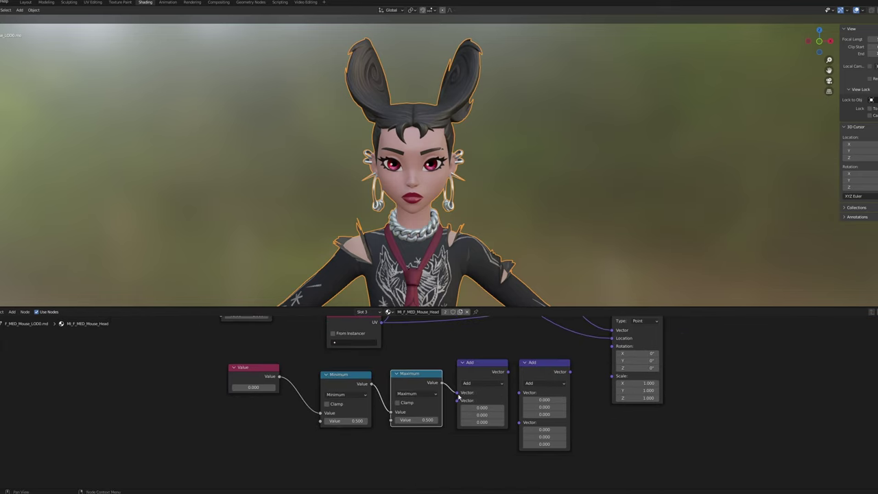
left_click_drag(508, 371, 520, 393)
left_click_drag(570, 373, 610, 377)
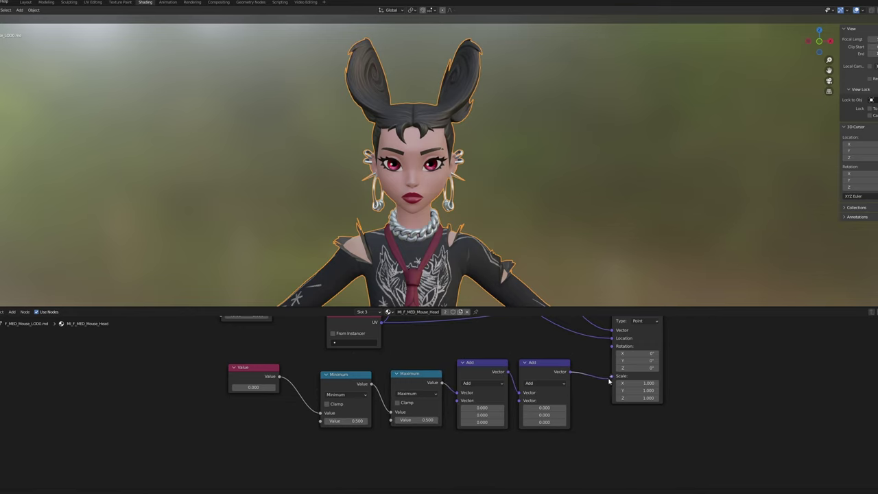
scroll(473, 415, "down", 2)
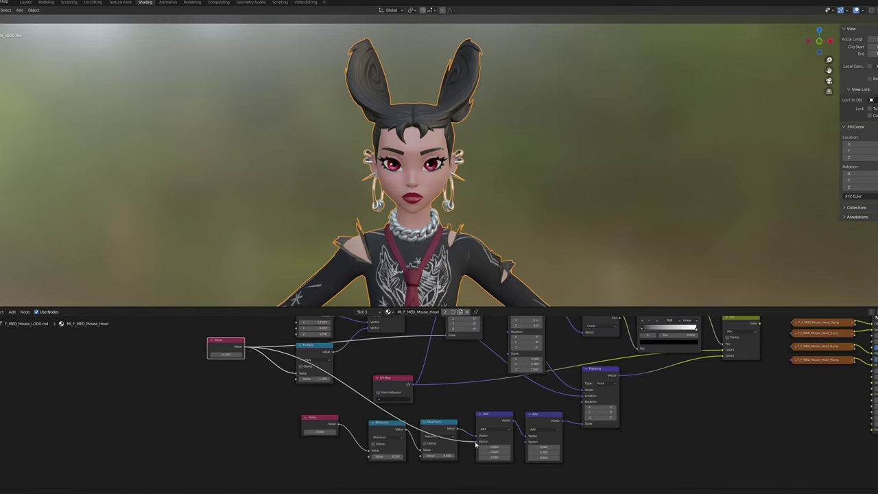
middle_click_drag(473, 415, 397, 388)
scroll(397, 388, "up", 2)
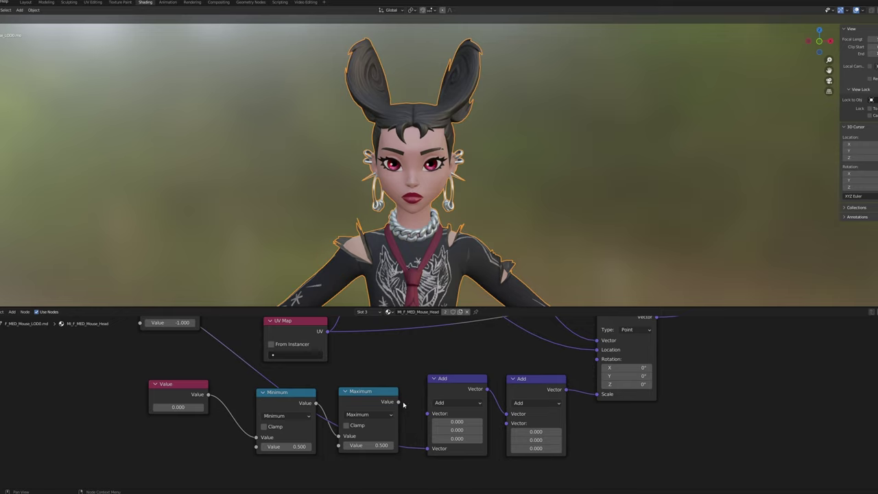
left_click_drag(453, 413, 428, 413)
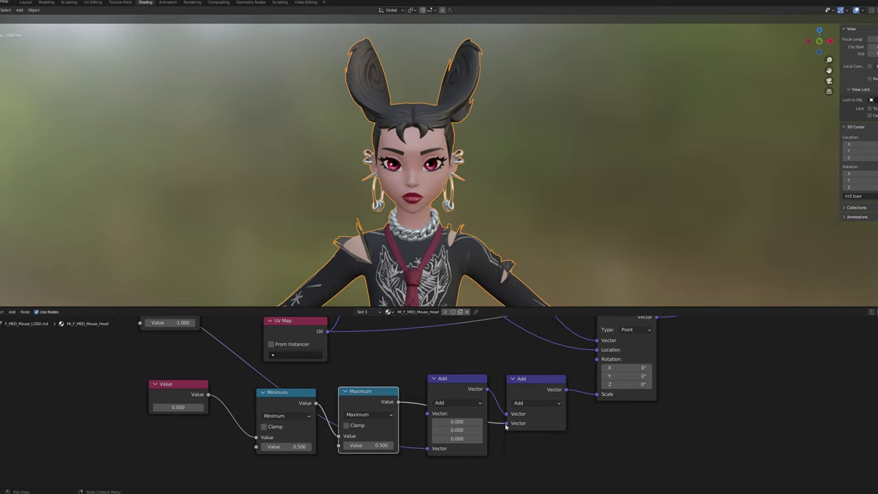
Turn the first vector Add into Divide and the second into Scale.
left_click(457, 403)
left_click(445, 364)
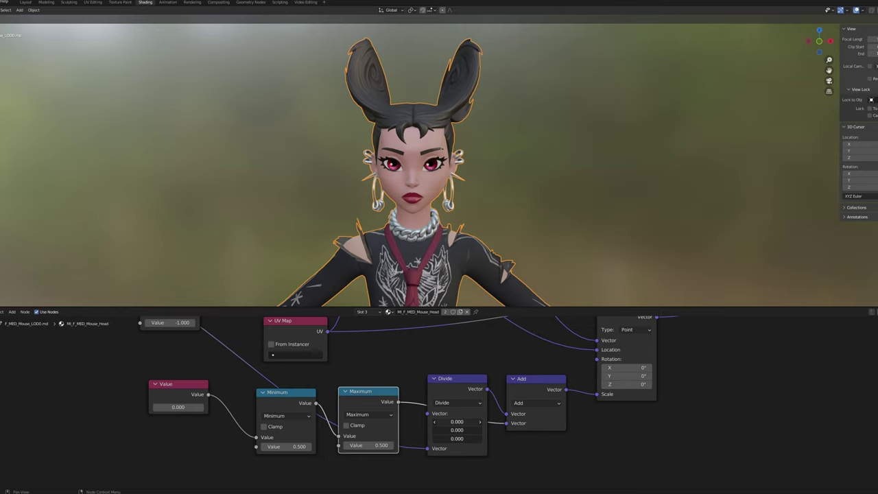
type("1")
key("Return")
left_click(537, 403)
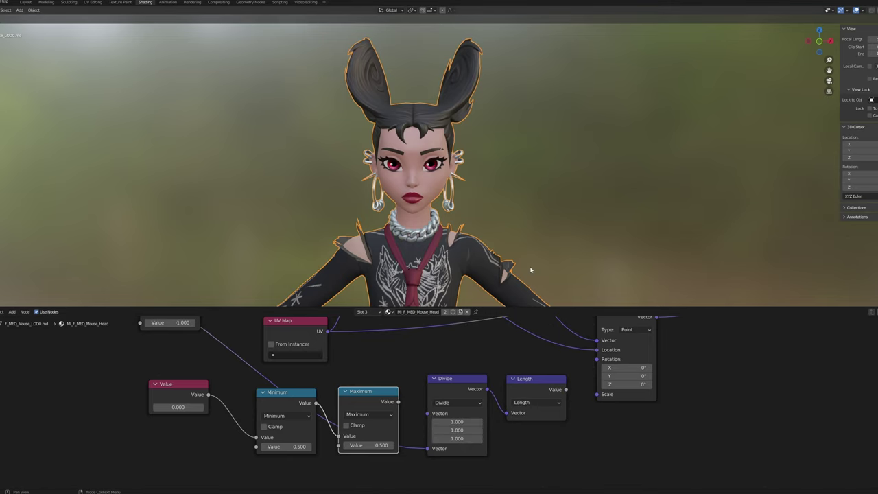
left_click(527, 403)
left_click(521, 262)
Set Minimum to 0.5 and Maximum to -1.570, then link Maximum into Scale's Scale input.
scroll(490, 392, "down", 2)
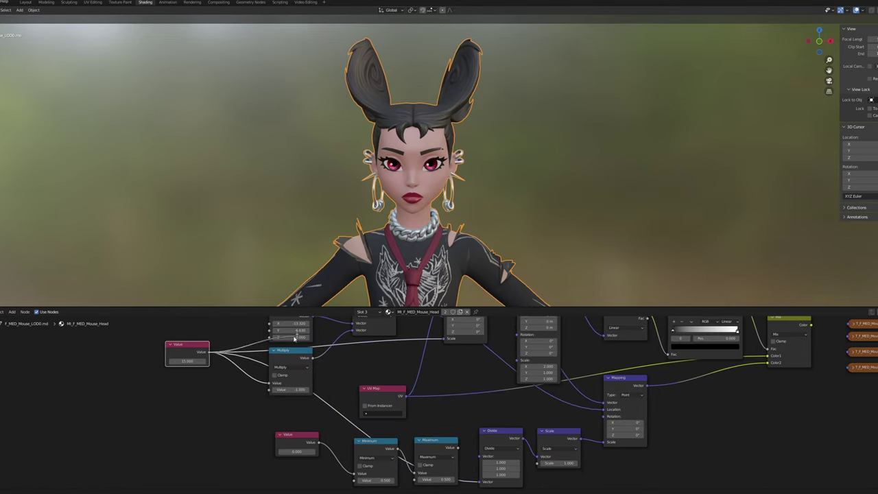
scroll(420, 446, "up", 2)
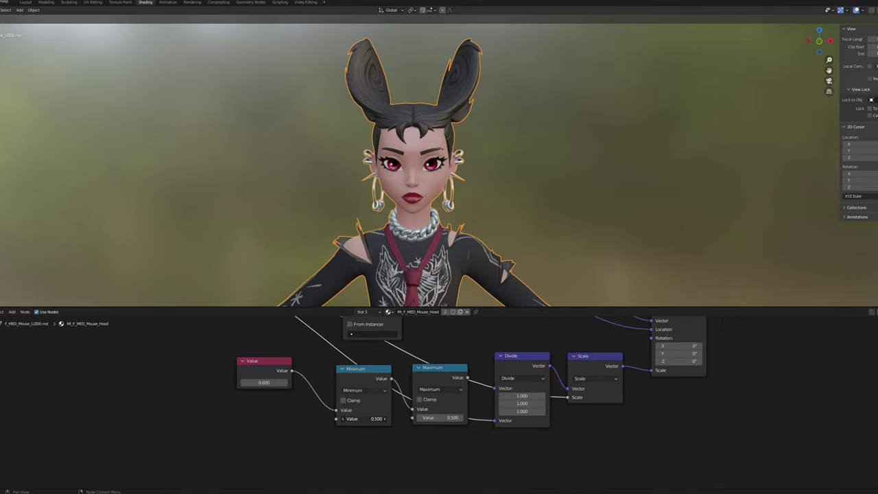
type(".5")
key("Return")
key("Return")
left_click(444, 418)
type("-1.570")
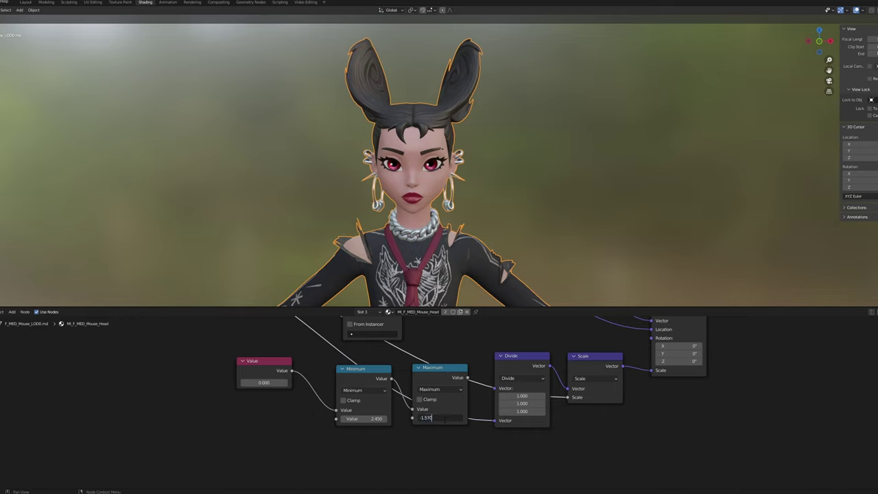
key("Return")
middle_click_drag(444, 419, 388, 416)
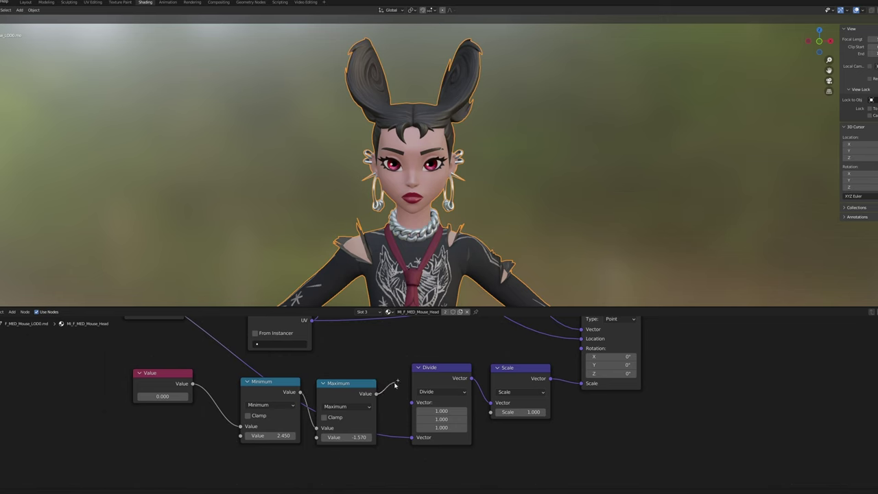
left_click_drag(370, 394, 491, 412)
Set the ColorRamp interpolation to Ease.
left_click(142, 396)
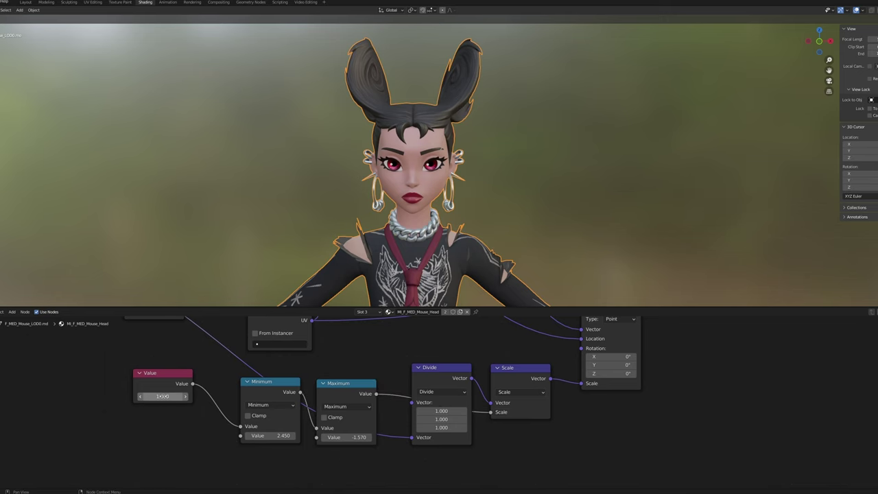
left_click(435, 403)
left_click(447, 376)
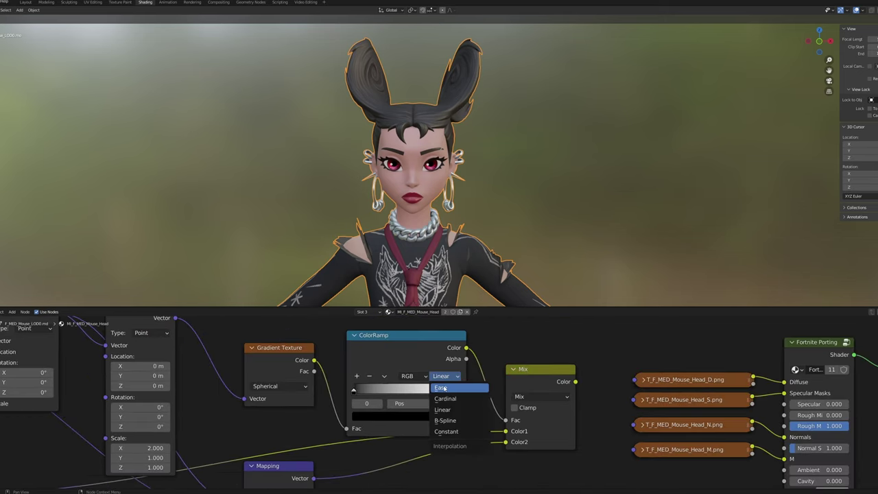
Link Mix Color into the diffuse, specular and normal textures, then drag the Value to resize pupils.
middle_click_drag(560, 379, 420, 365)
left_click_drag(476, 364, 474, 363)
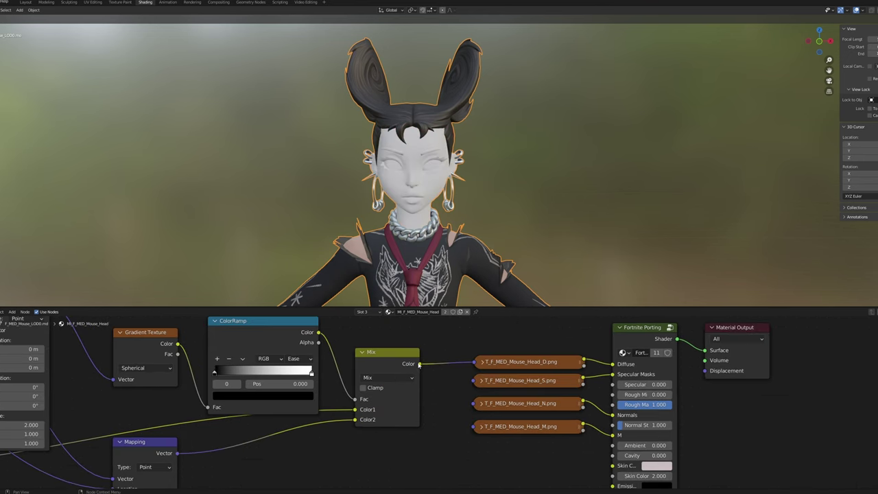
left_click_drag(419, 364, 475, 382)
left_click_drag(419, 363, 474, 404)
scroll(445, 257, "up", 5)
scroll(445, 257, "up", 3)
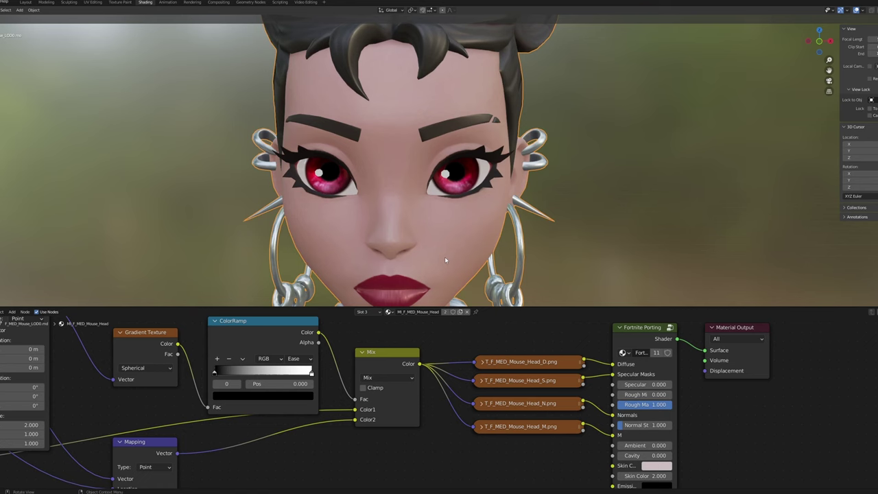
left_click_drag(369, 413, 67, 380)
Box-select the pupil-scaling nodes and collapse them into a node group.
key("Home")
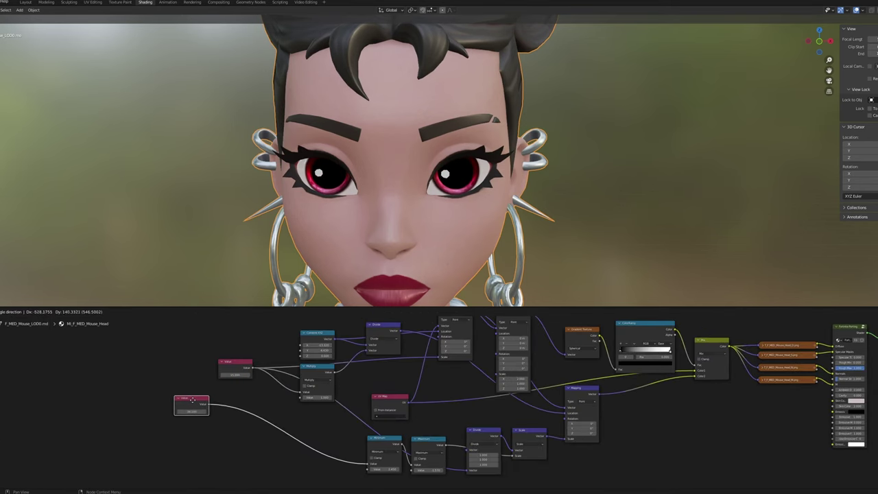
key("Home")
left_click_drag(282, 342, 599, 481)
key("ctrl+g")
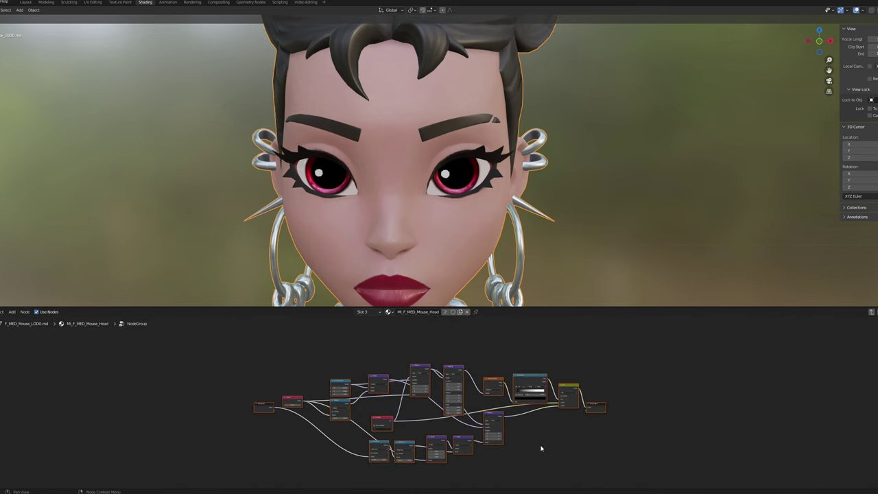
Set the group's Value input default to 1, then return to the parent material.
scroll(415, 424, "up", 4)
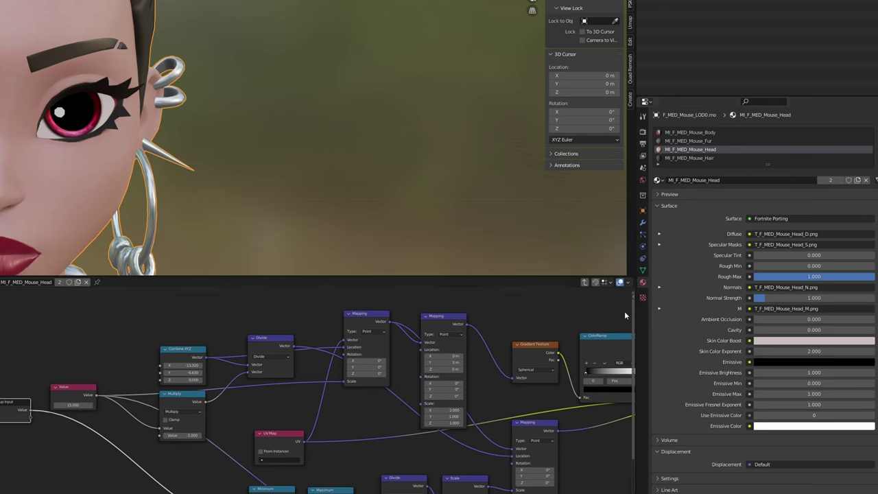
key("n")
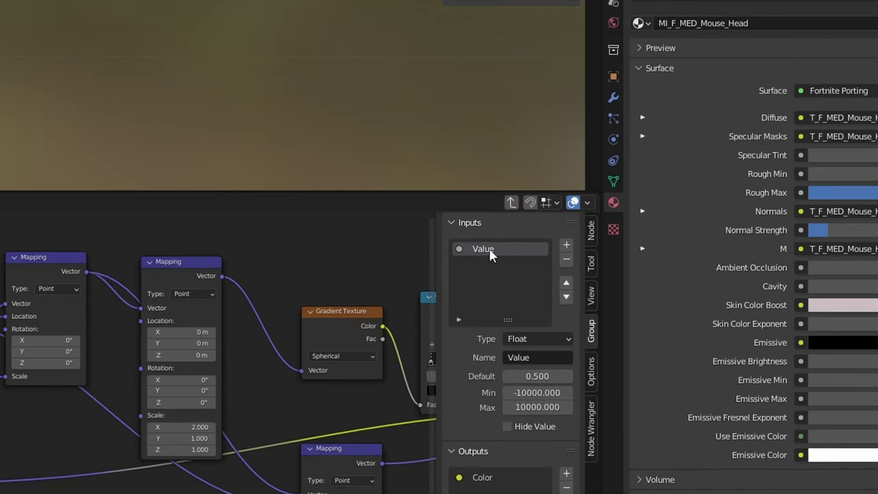
left_click(537, 376)
type("1")
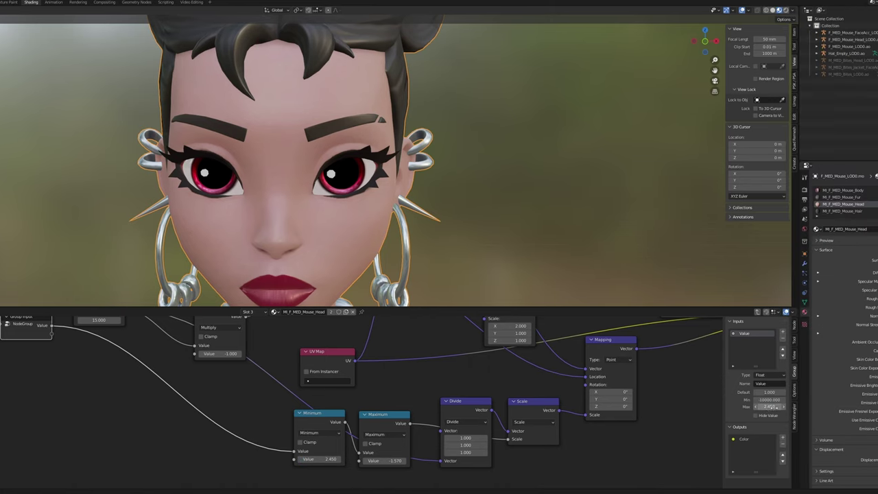
key("Return")
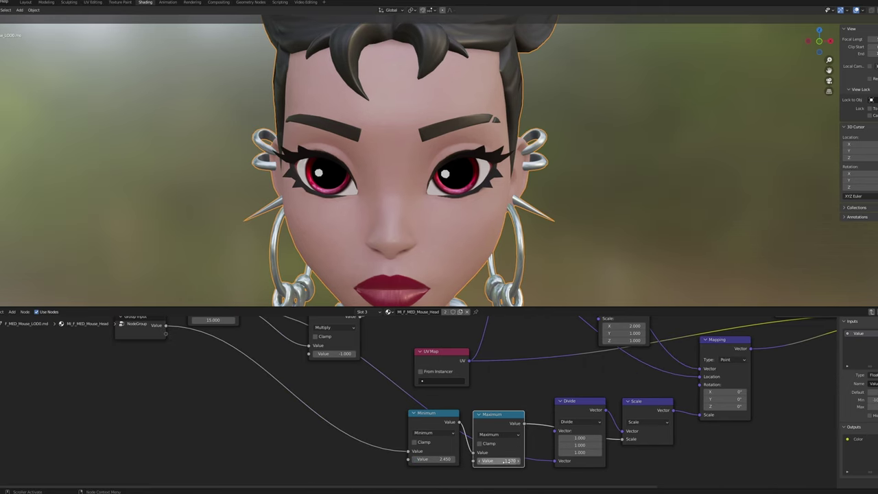
key("Home")
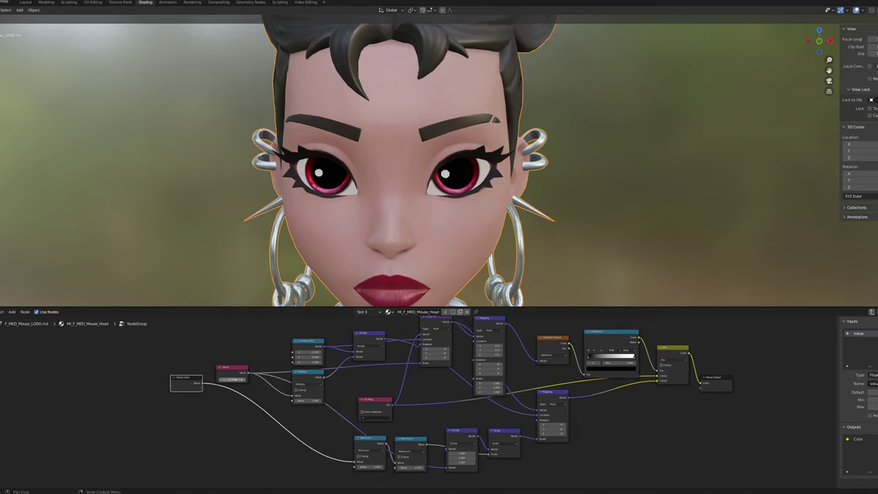
key("Tab")
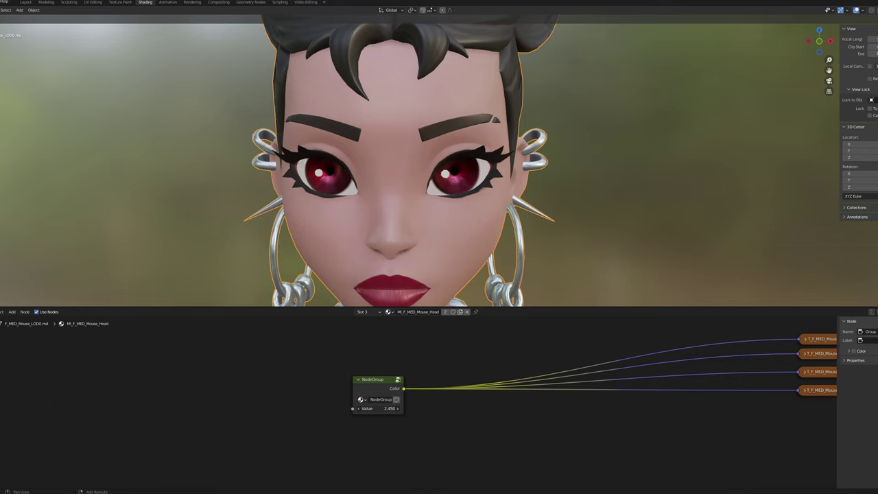
Inspect the Minimum and Maximum nodes inside the node group, then exit it.
key("Tab")
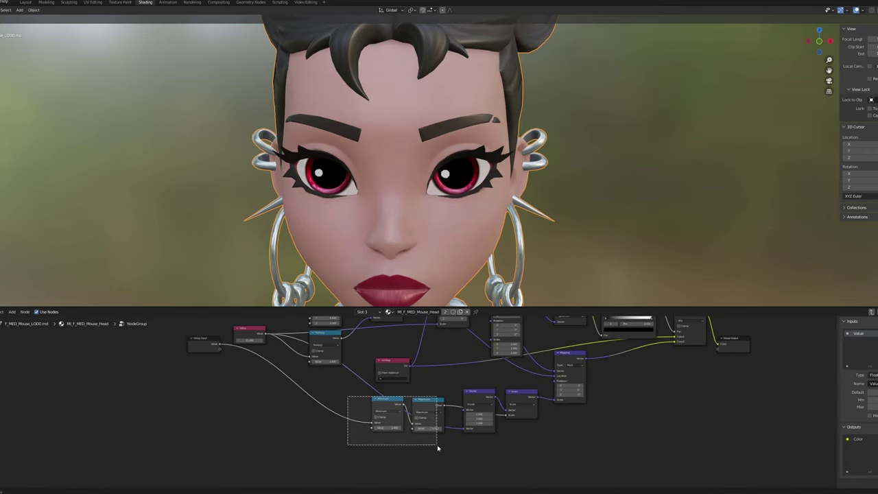
left_click_drag(347, 401, 444, 453)
scroll(428, 420, "up", 2)
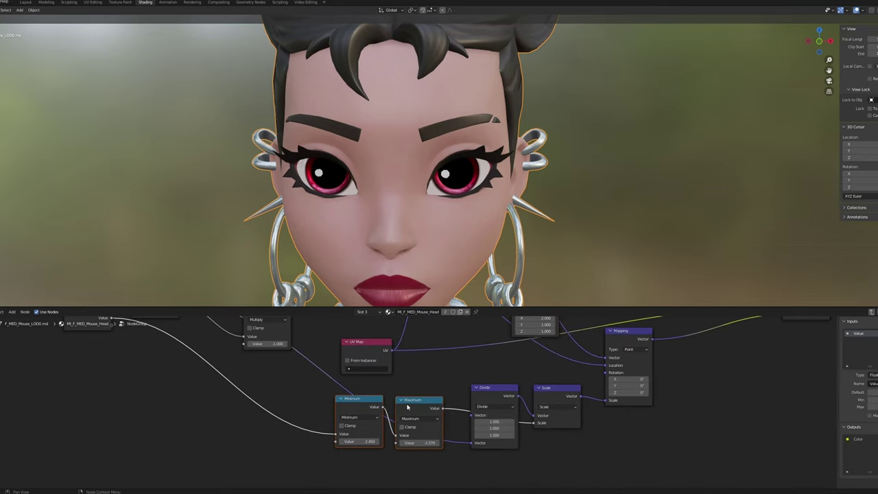
key("Tab")
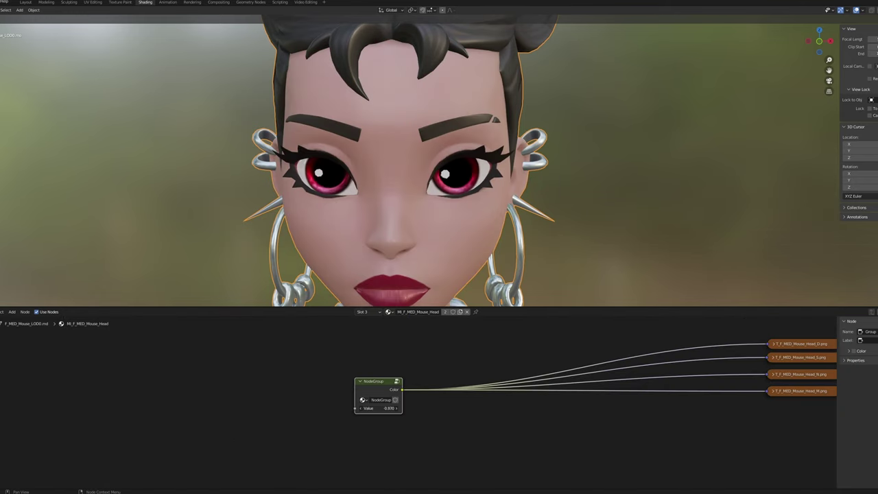
Rename the node group to PupilScale.
scroll(367, 391, "up", 3)
left_click(382, 406)
type("PupilScale")
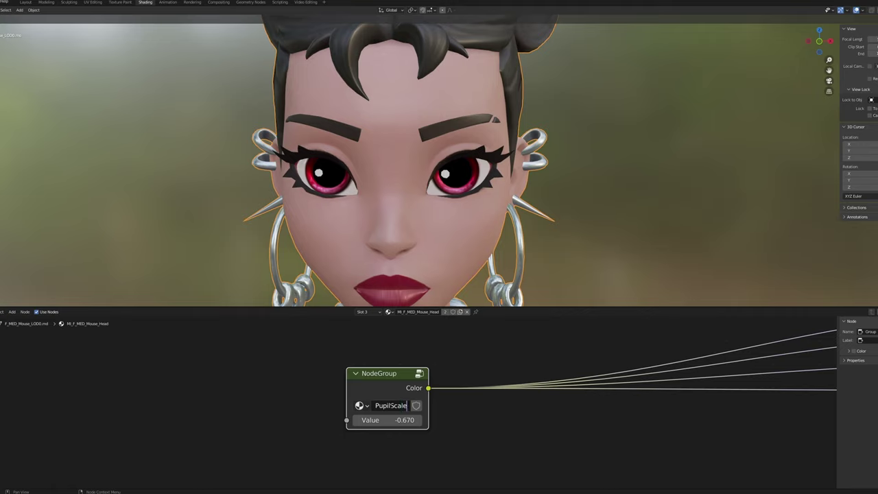
key("Return")
scroll(566, 378, "down", 3)
scroll(539, 213, "up", 4)
scroll(539, 213, "down", 2)
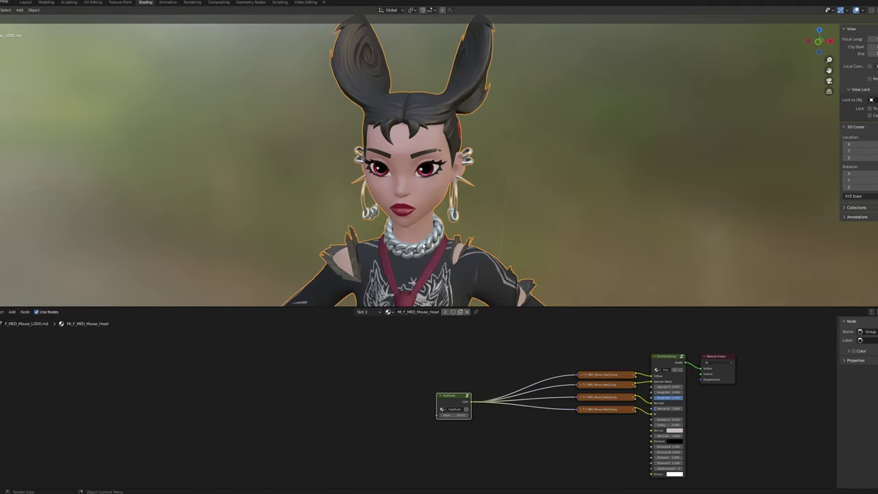
mouse_move(539, 213)
middle_mouse_down()
mouse_move(581, 249)
mouse_move(553, 202)
middle_mouse_up()
scroll(549, 246, "up", 2)
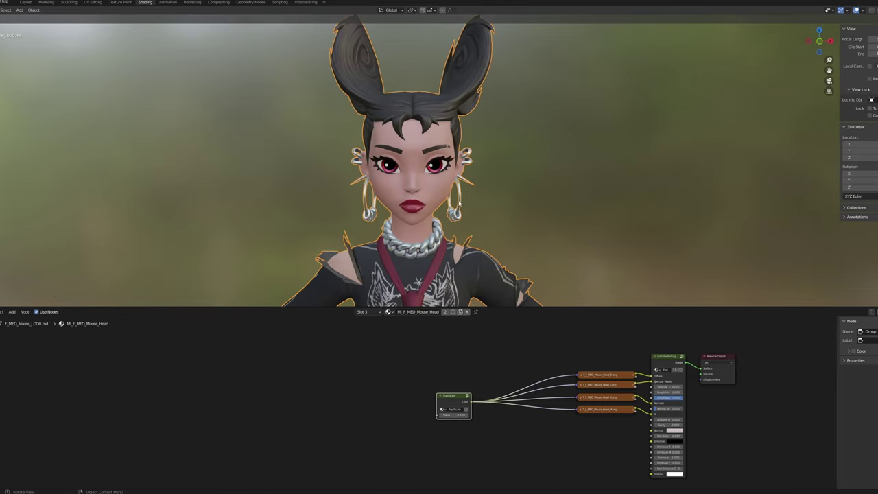
scroll(489, 239, "up", 2)
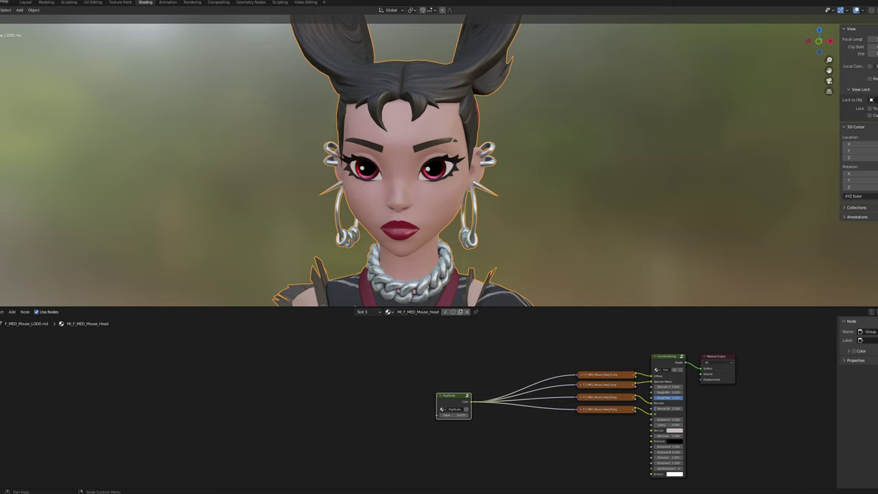
scroll(593, 405, "up", 2)
scroll(390, 412, "down", 1)
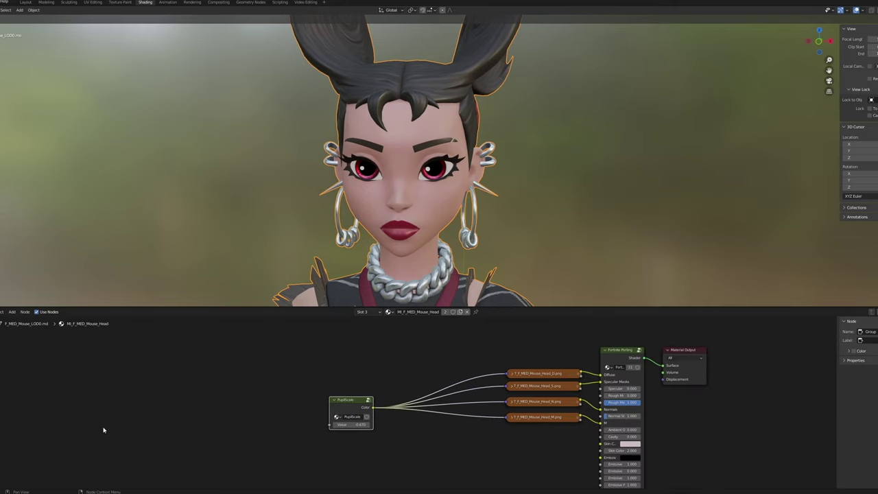